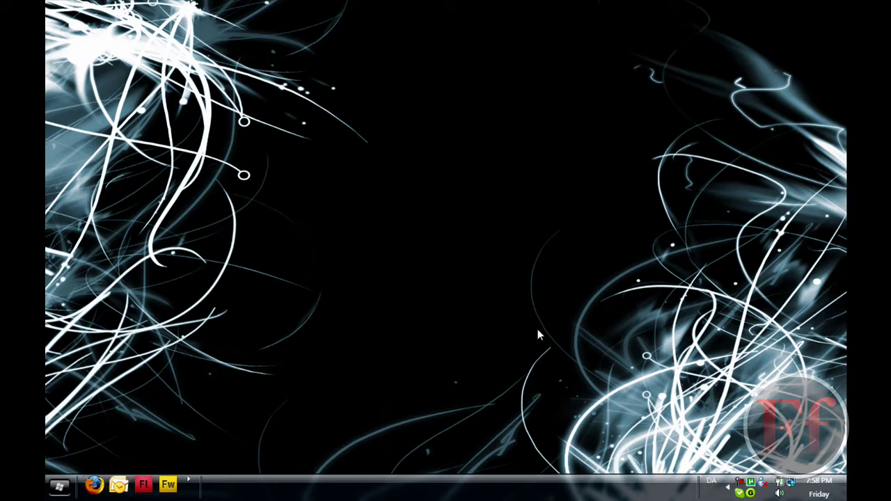
- Launch Safari from the dock at the left screen edge so Apple's start page loads
drag(660, 156, 389, 406)
mouse_move(48, 209)
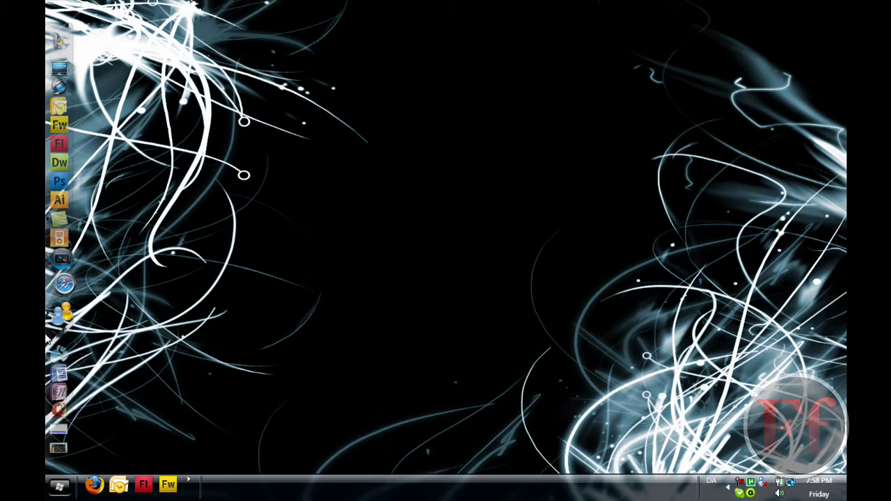
click(62, 285)
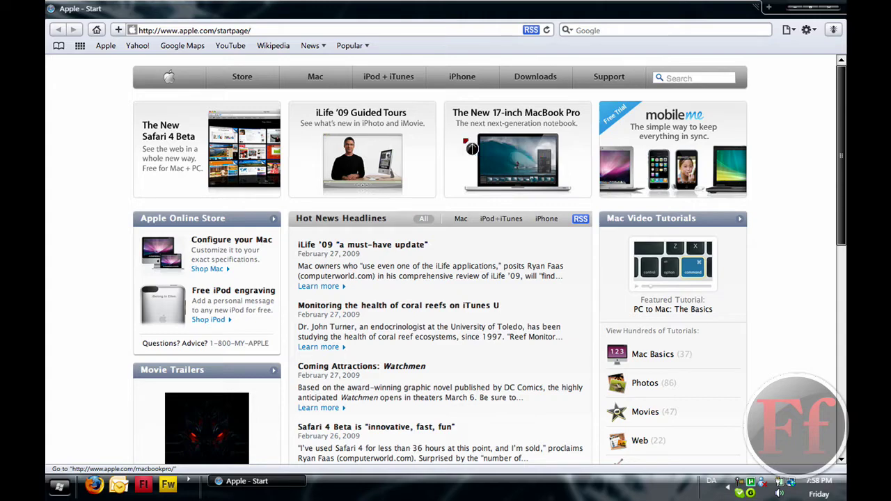
- Restore the Safari window to a smaller size, then maximize it to fill the screen again
click(812, 7)
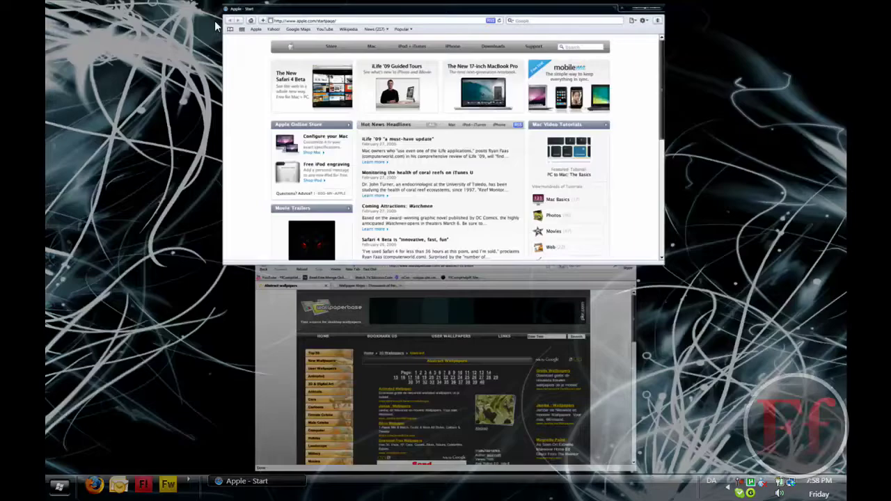
double_click(235, 14)
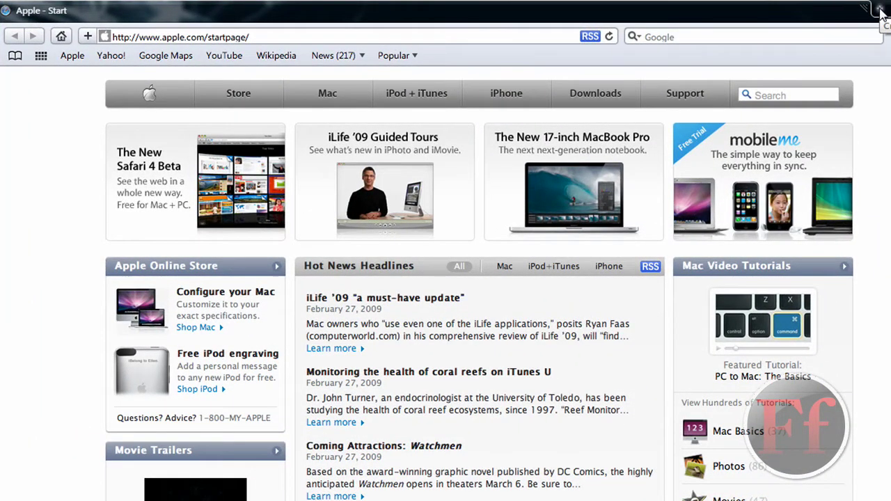
- Open YouTube from Top Sites in a new tab and move the Apple - Start tab after it
click(880, 10)
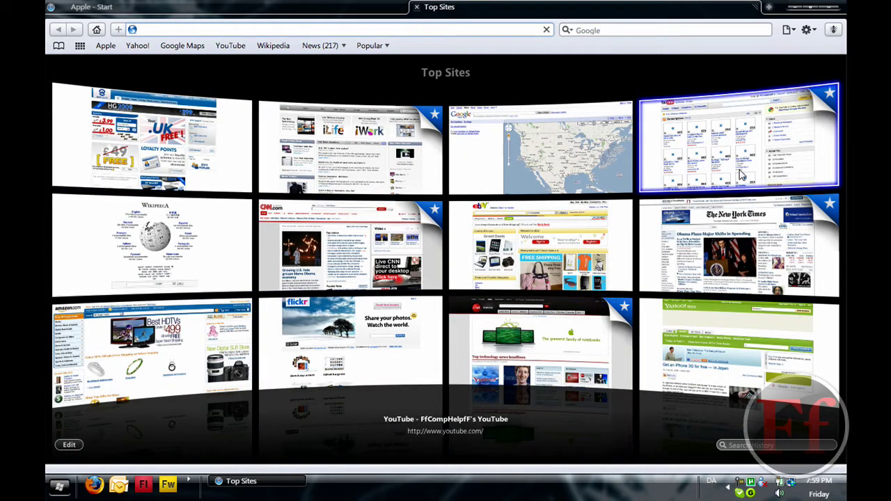
click(738, 140)
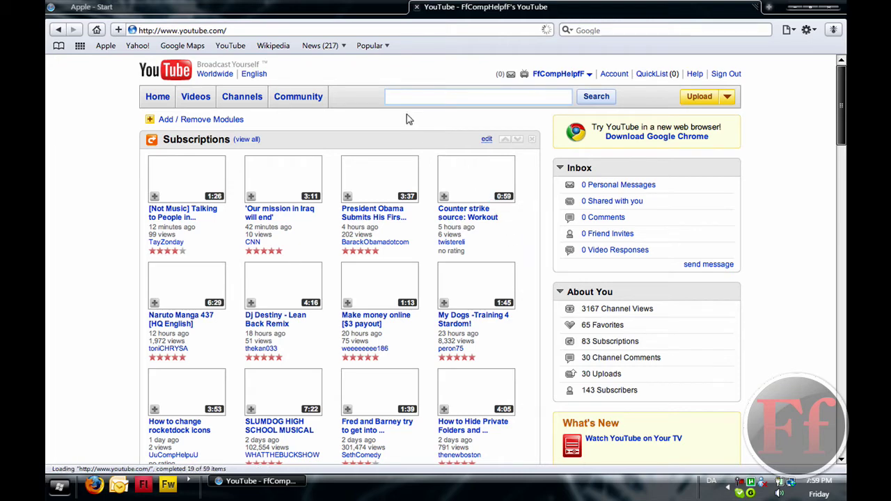
click(388, 8)
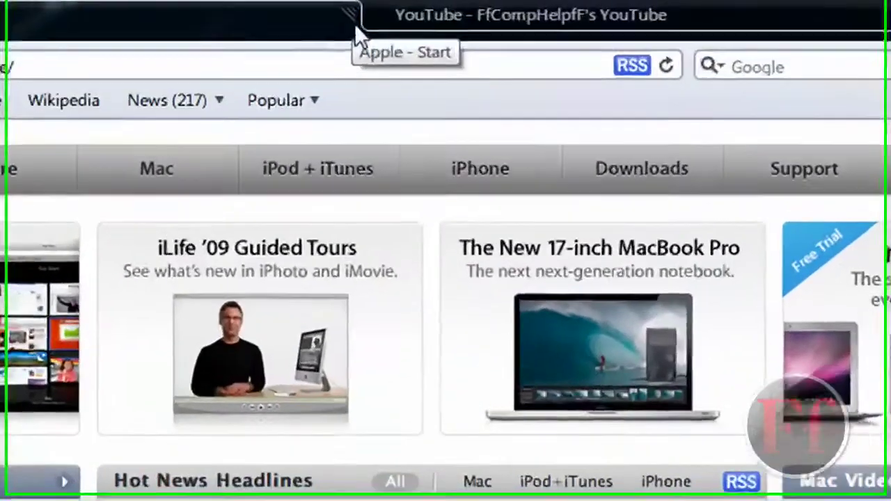
drag(355, 26, 390, 15)
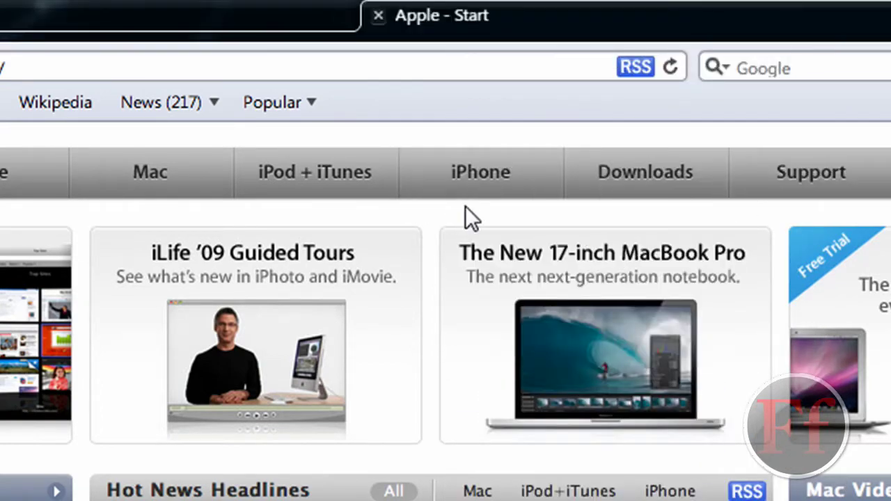
- Switch to the Apple - Start tab and load Apple's Downloads page
click(298, 8)
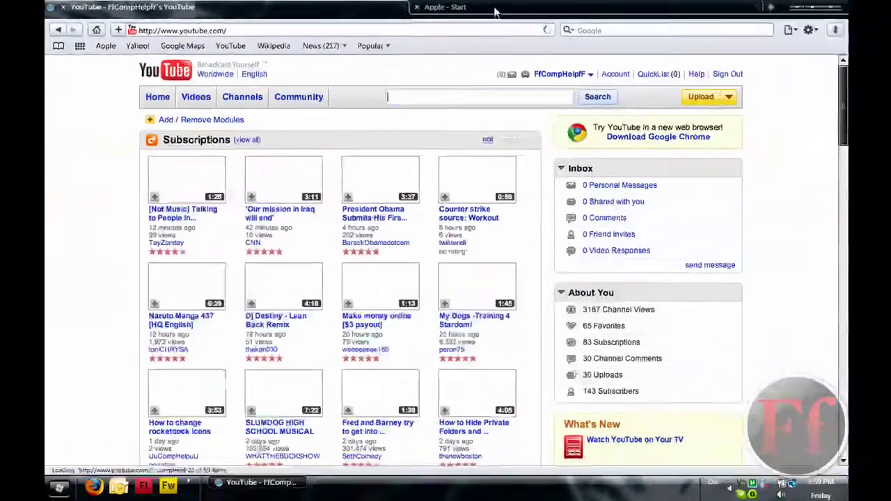
click(496, 13)
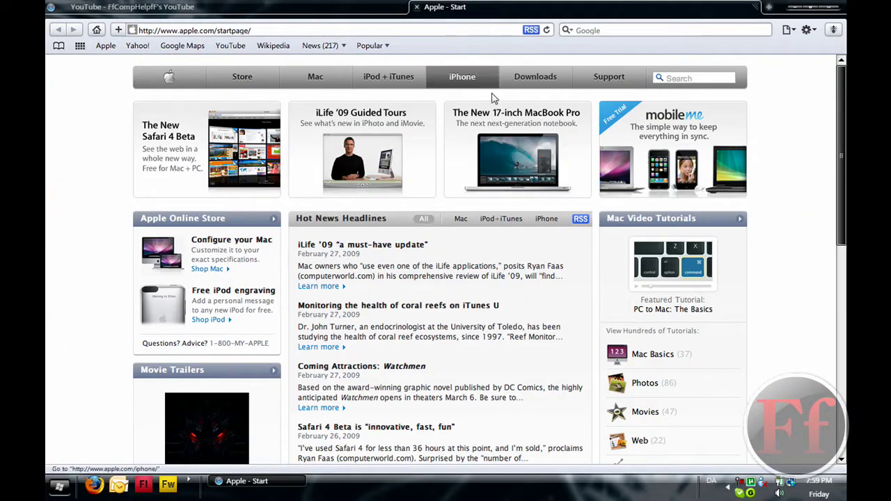
click(553, 82)
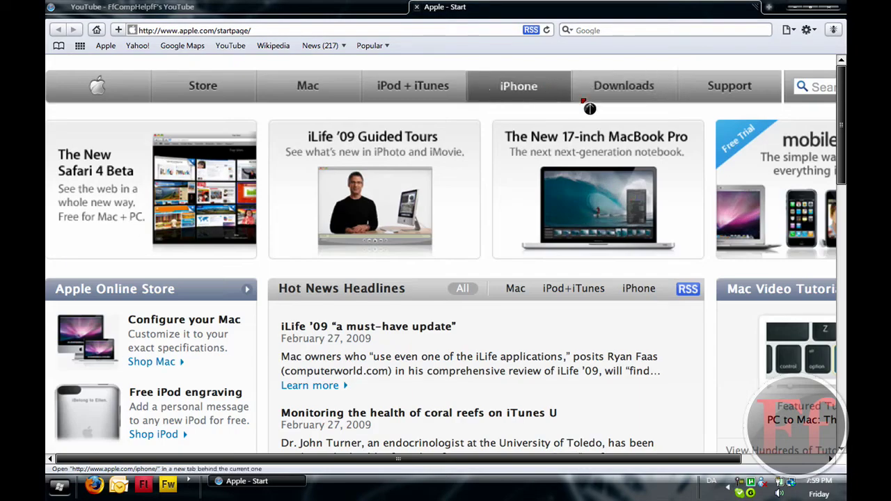
click(624, 97)
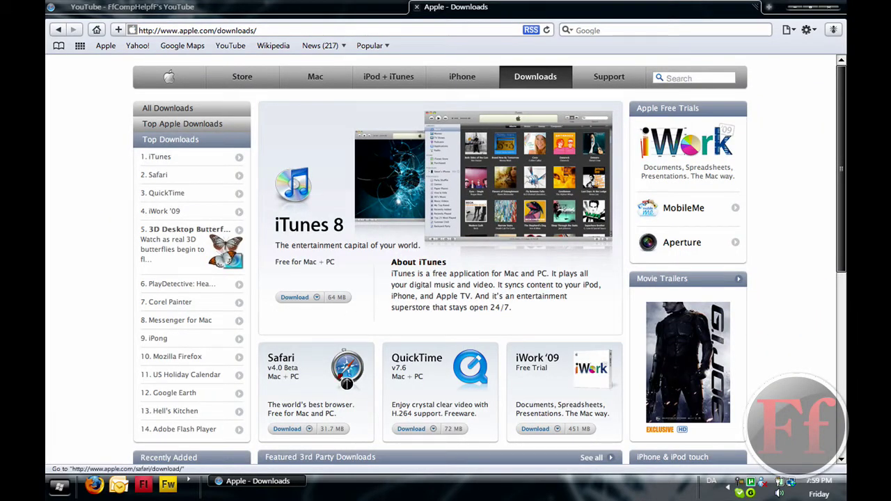
- Open the Safari 4 download page from the Apple Downloads listing
click(340, 376)
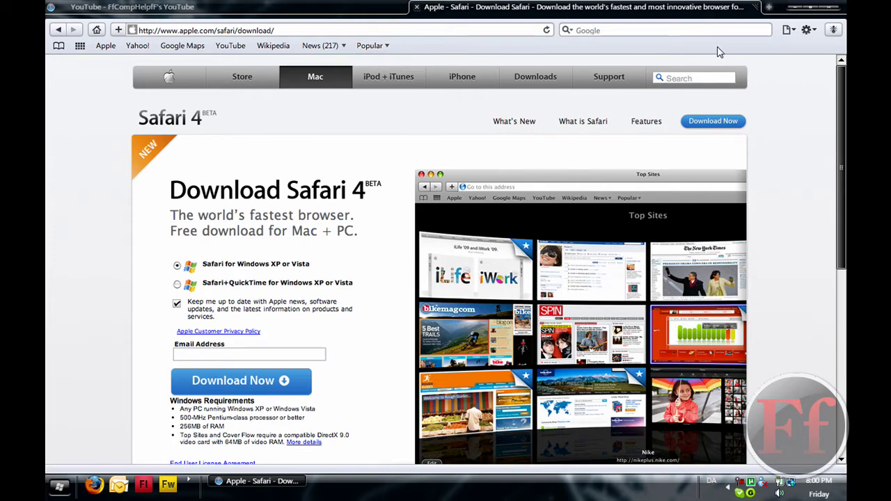
- Look over the page menu and the Customize Toolbar panel, then reopen the gear menu
click(789, 30)
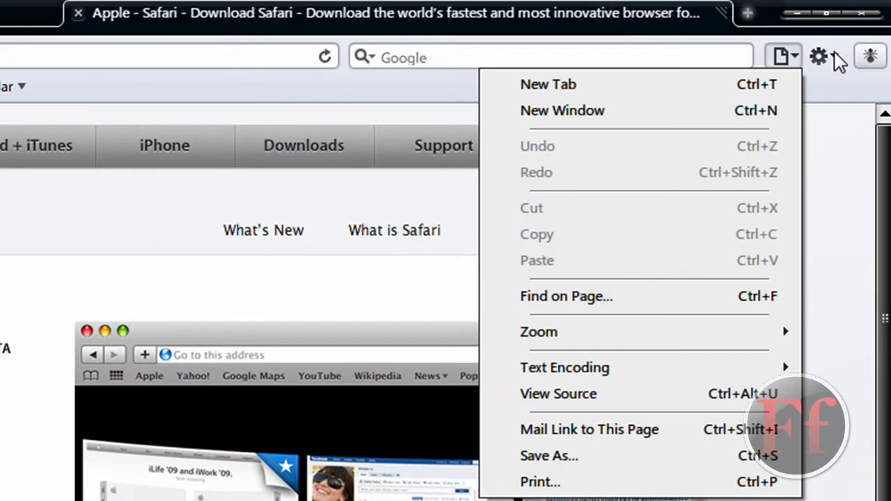
click(835, 54)
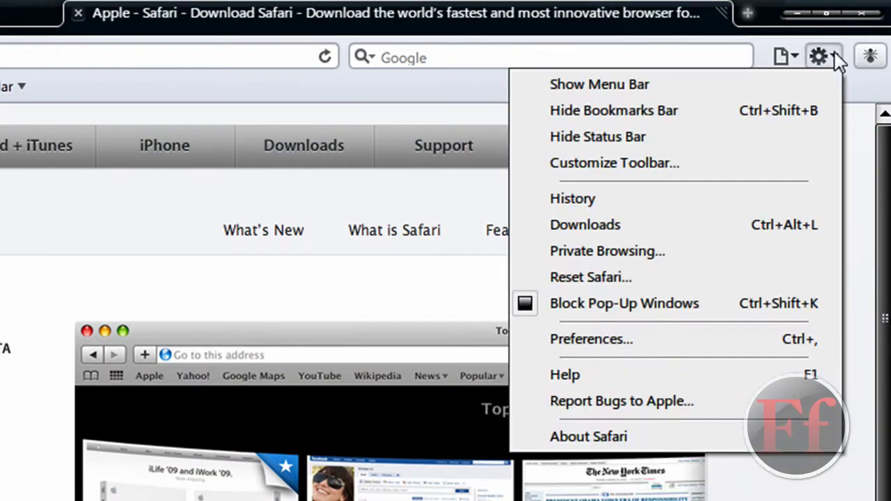
click(741, 162)
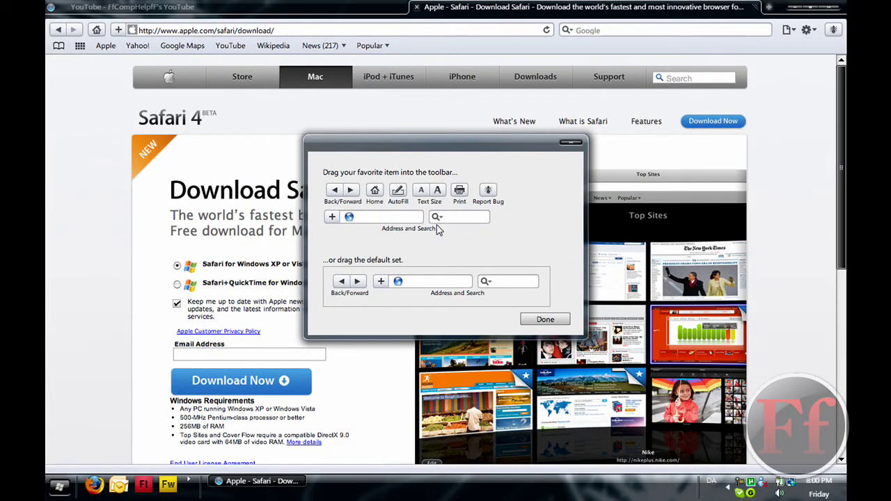
click(545, 319)
click(808, 30)
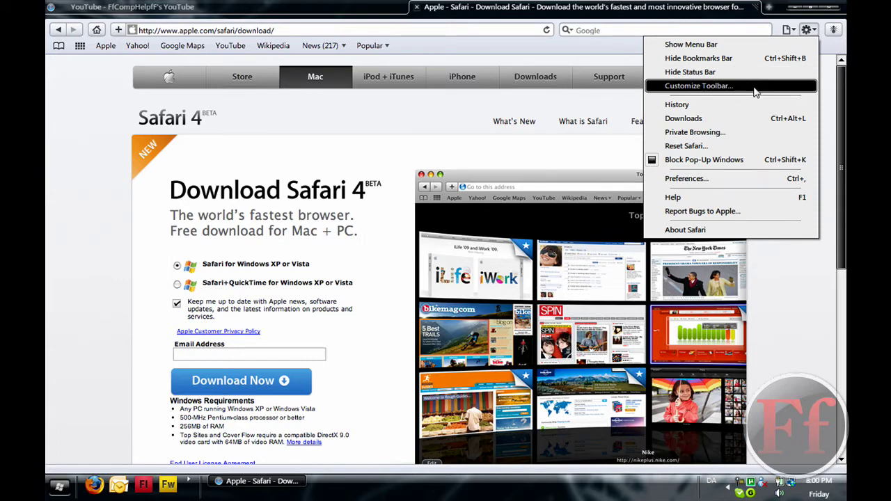
- Show the classic menu bar, browse its View and Help menus, then reopen the gear menu
click(721, 44)
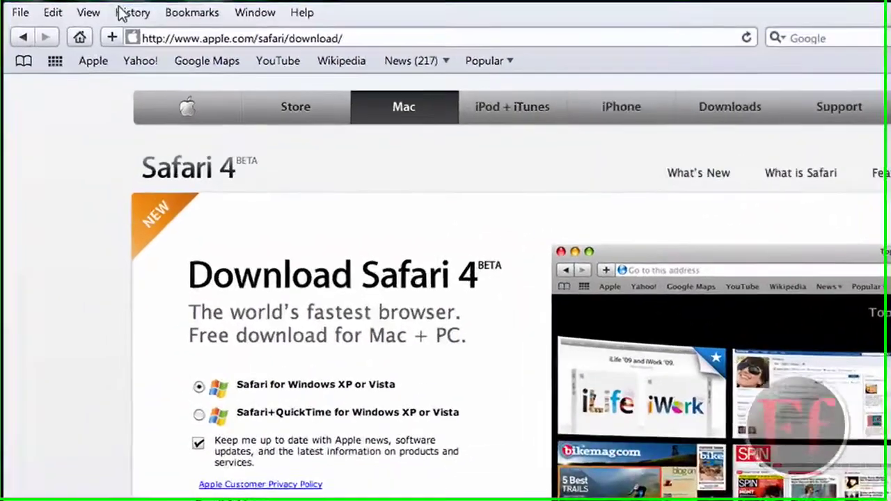
click(101, 24)
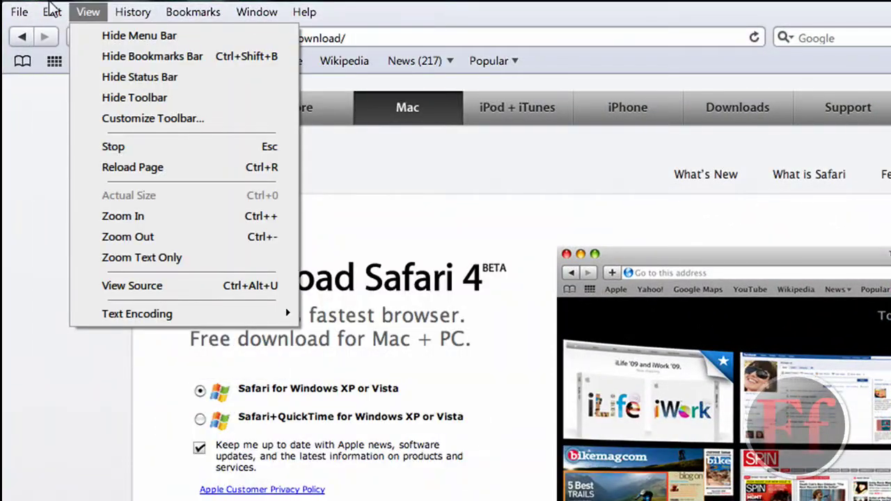
click(305, 12)
key(Escape)
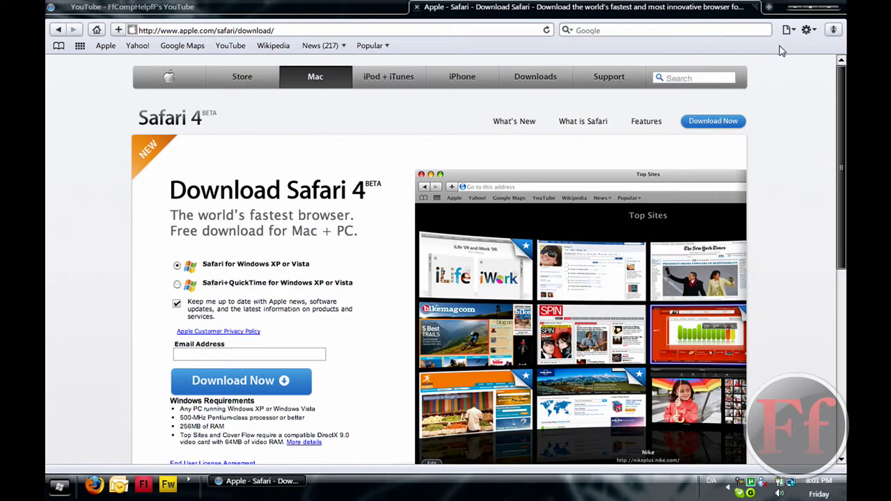
click(808, 32)
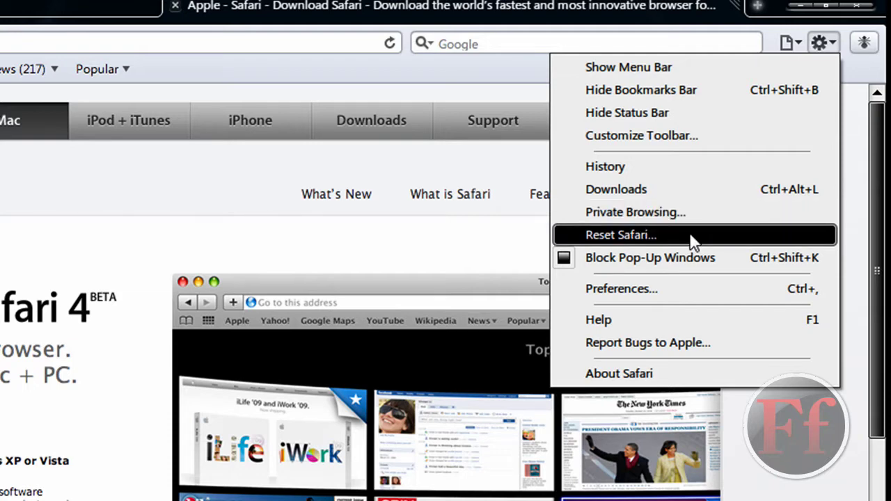
- Browse the General, Appearance, Bookmarks and RSS preferences, keep font smoothing at Light, and close Preferences
click(675, 288)
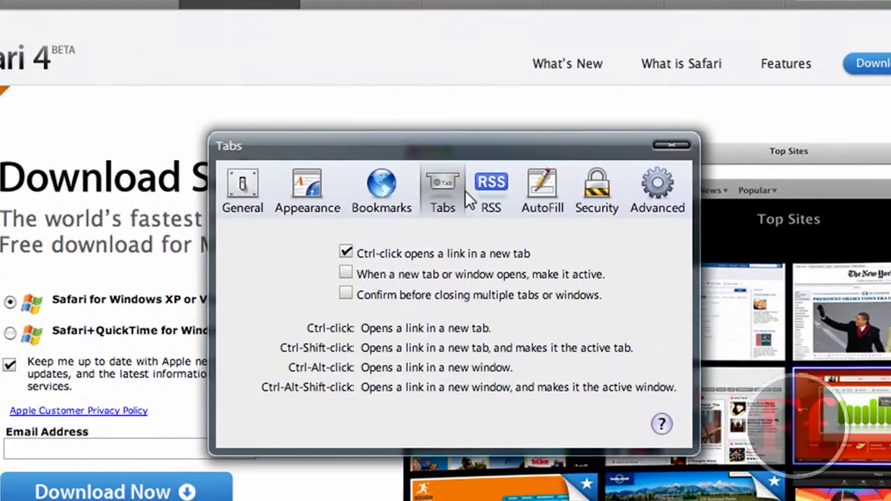
click(239, 182)
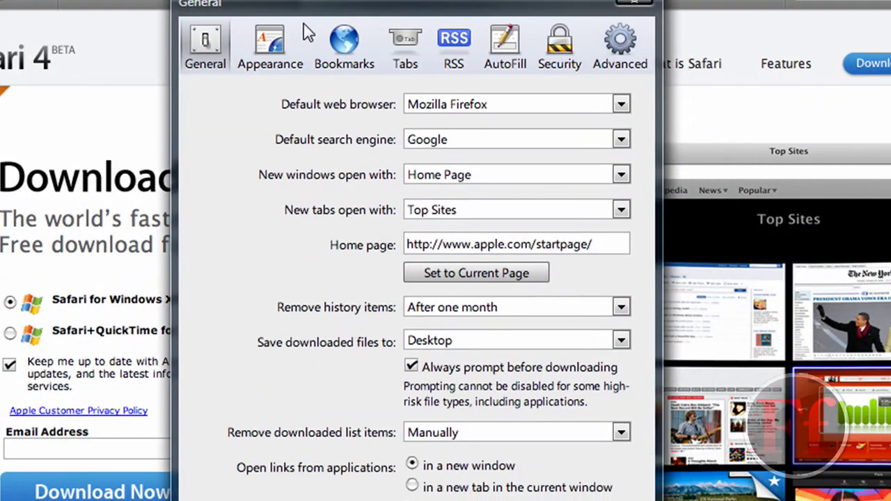
click(284, 43)
click(343, 43)
click(449, 42)
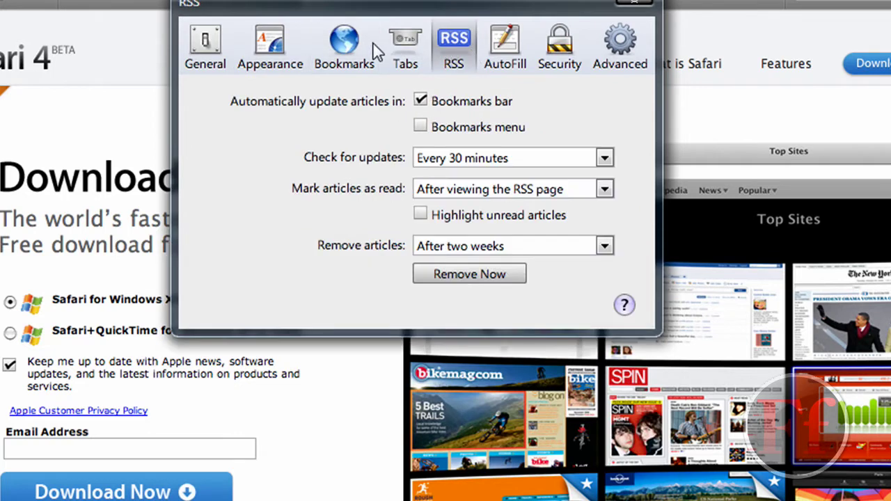
click(288, 50)
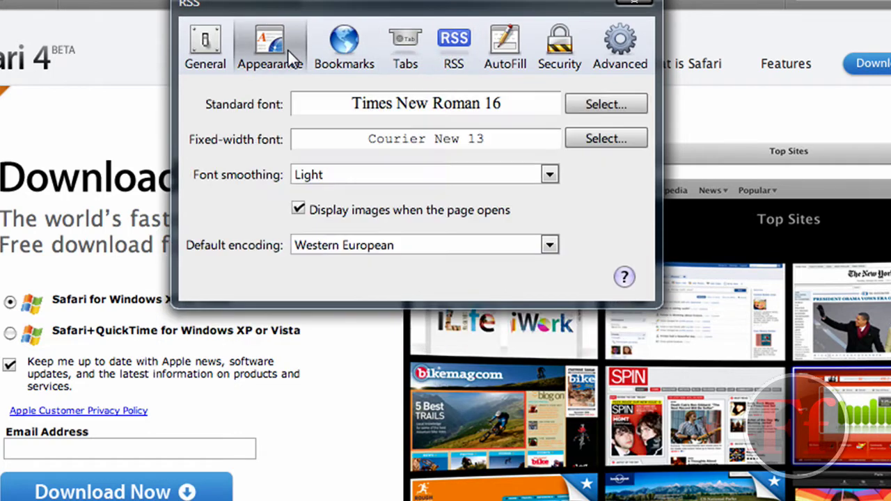
click(300, 181)
click(346, 212)
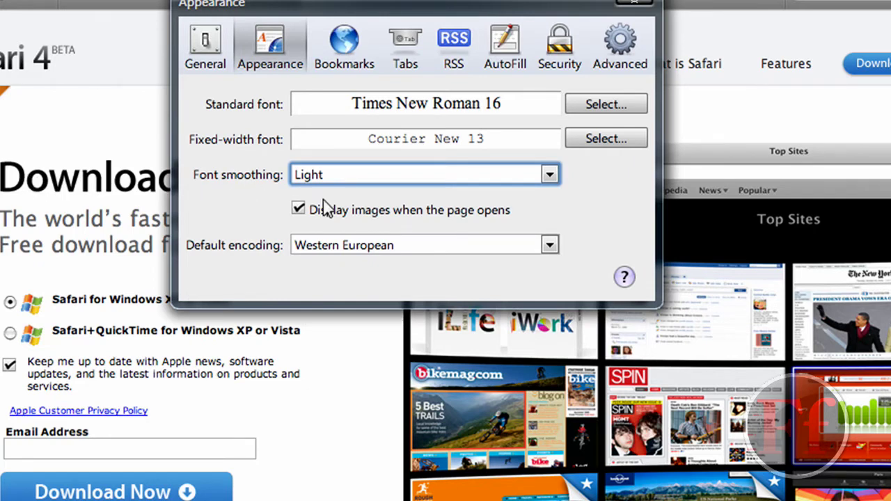
click(639, 12)
click(886, 3)
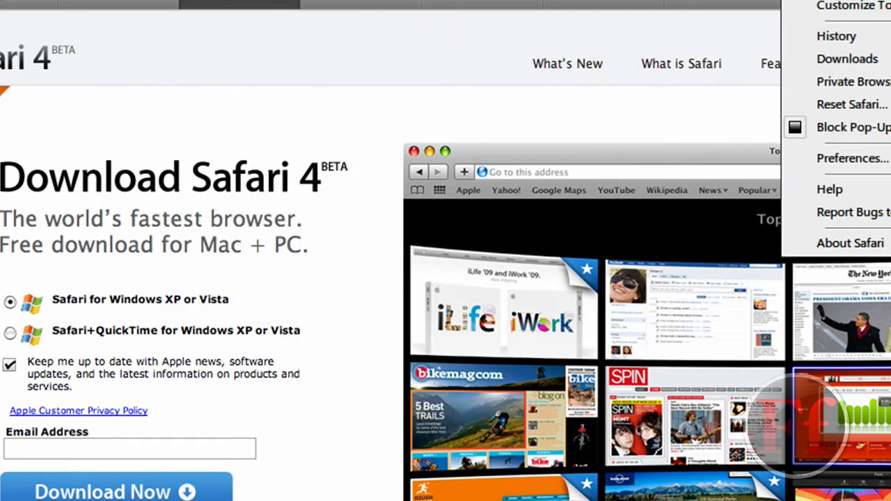
click(804, 12)
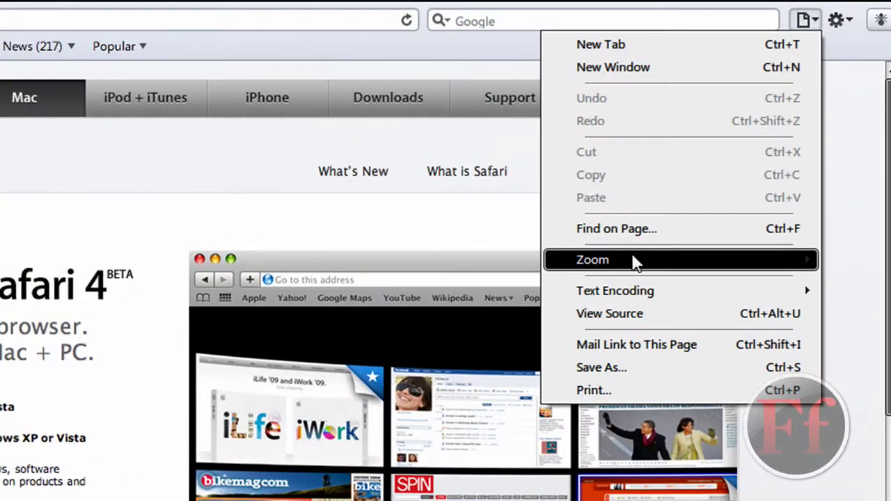
mouse_move(635, 262)
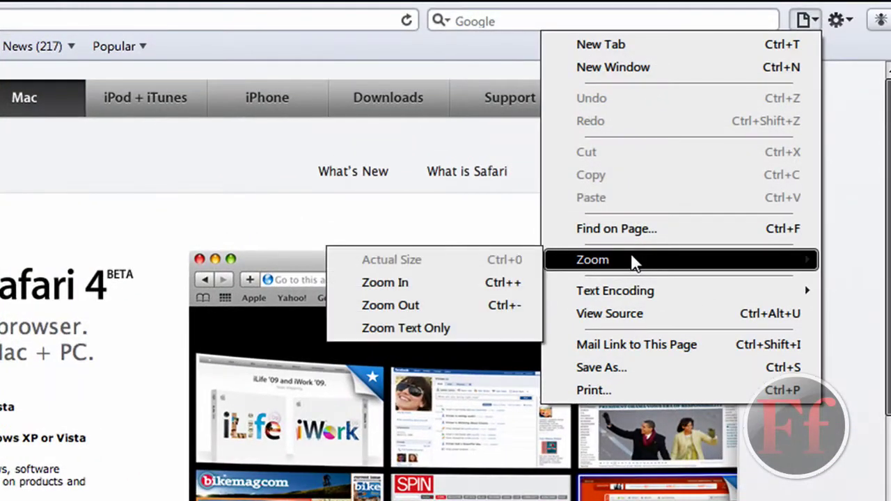
click(408, 281)
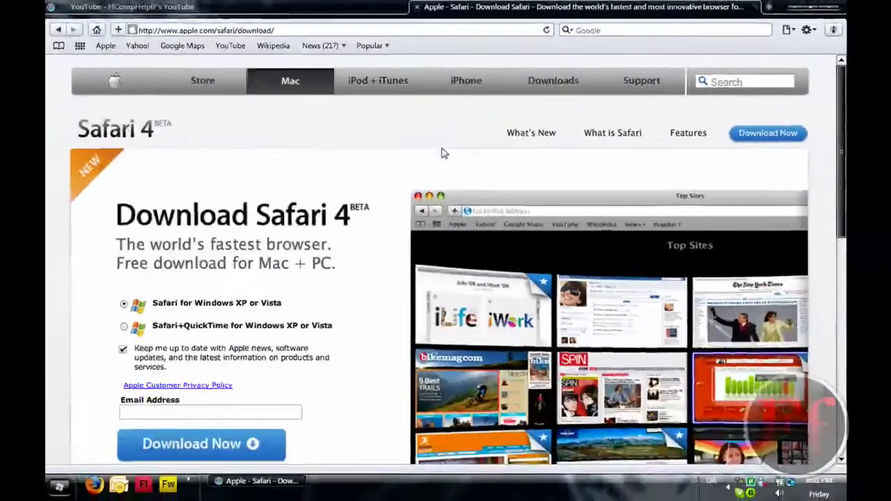
key(ctrl+plus)
key(ctrl+minus)
key(ctrl+minus)
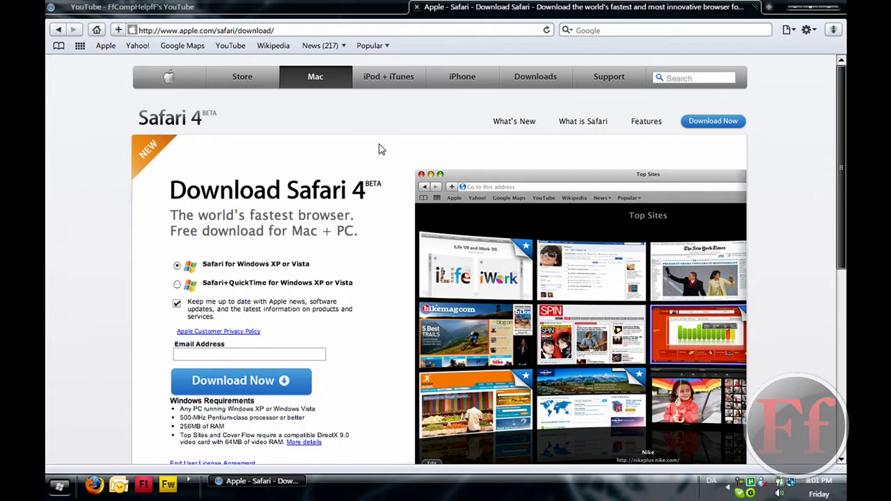
drag(842, 211, 829, 263)
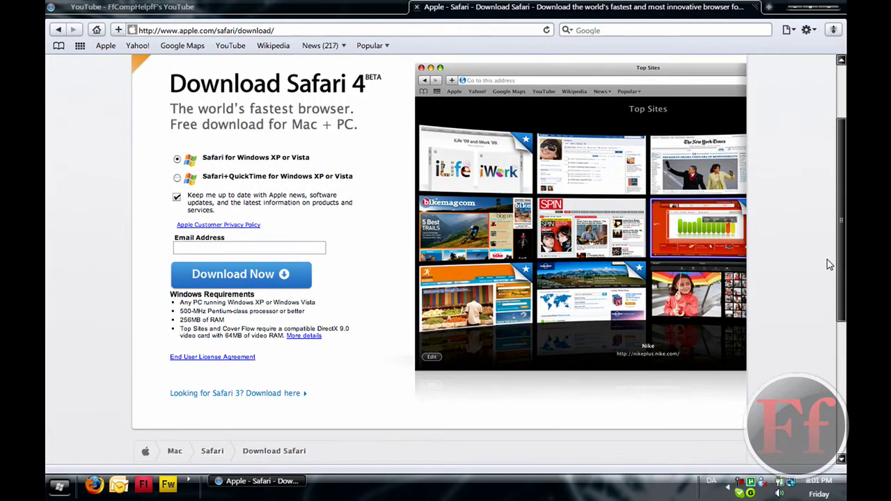
scroll(811, 256, up, 3)
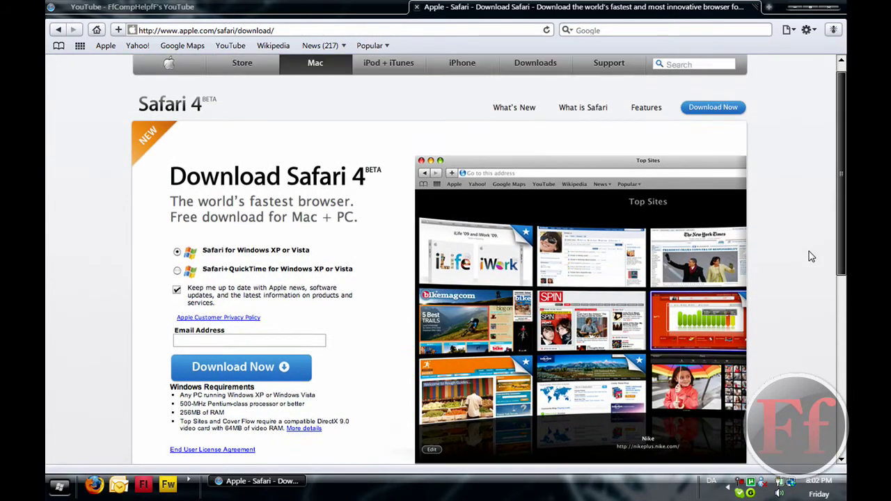
scroll(787, 236, up, 1)
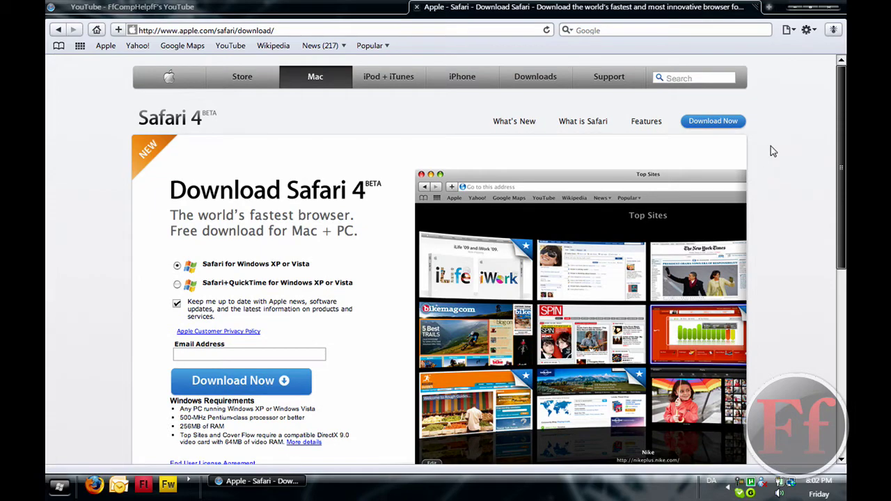
scroll(792, 177, down, 3)
scroll(788, 179, up, 2)
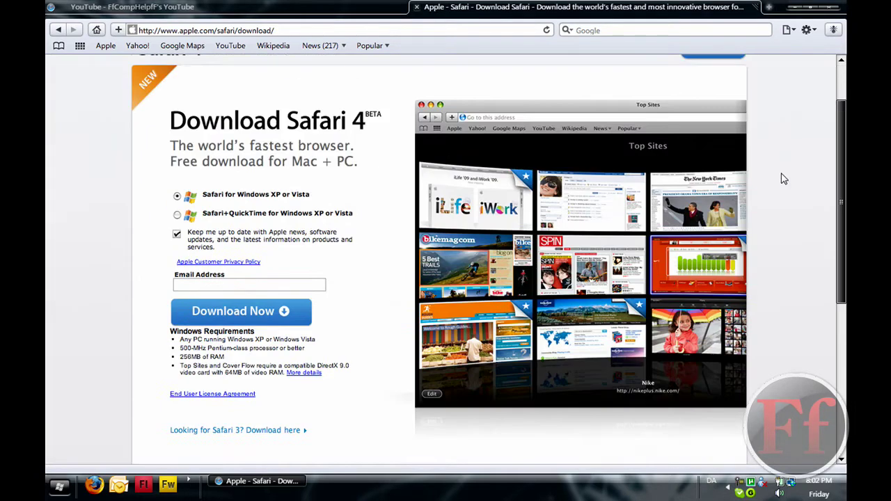
scroll(783, 178, up, 2)
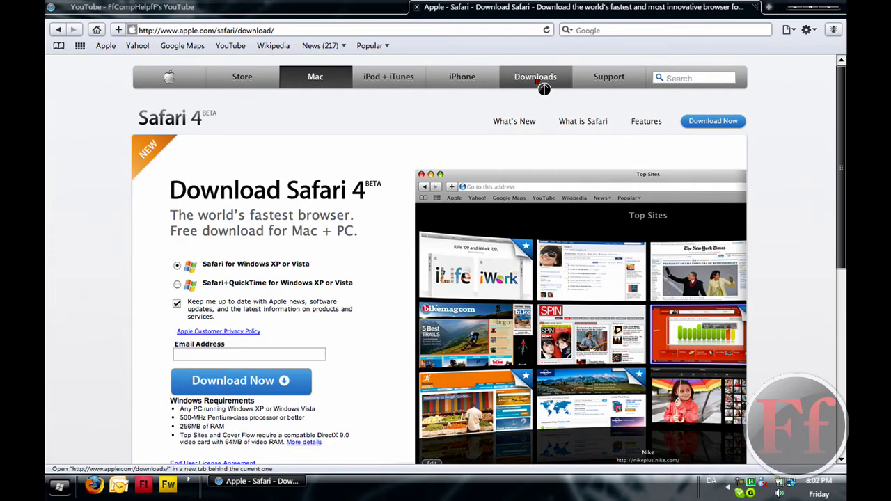
ctrl+scroll(547, 79, up, 3)
ctrl+scroll(585, 102, down, 4)
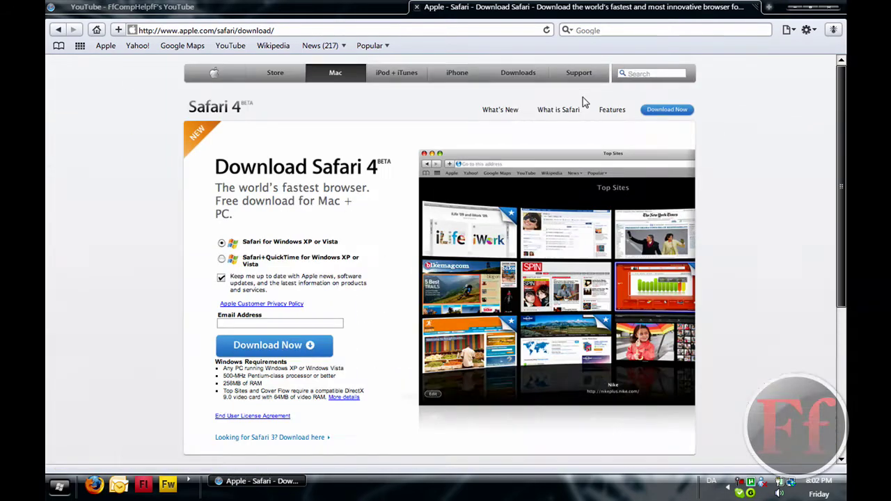
ctrl+scroll(585, 102, down, 1)
ctrl+scroll(585, 103, up, 1)
scroll(585, 103, up, 1)
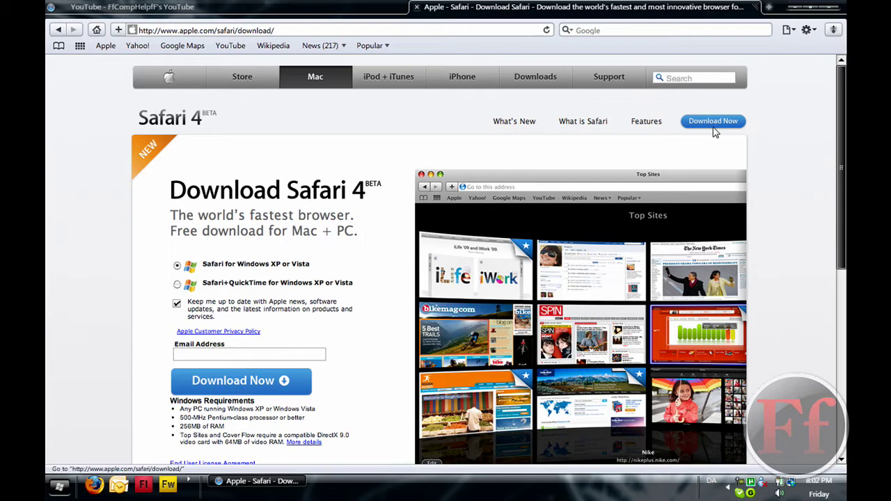
click(808, 29)
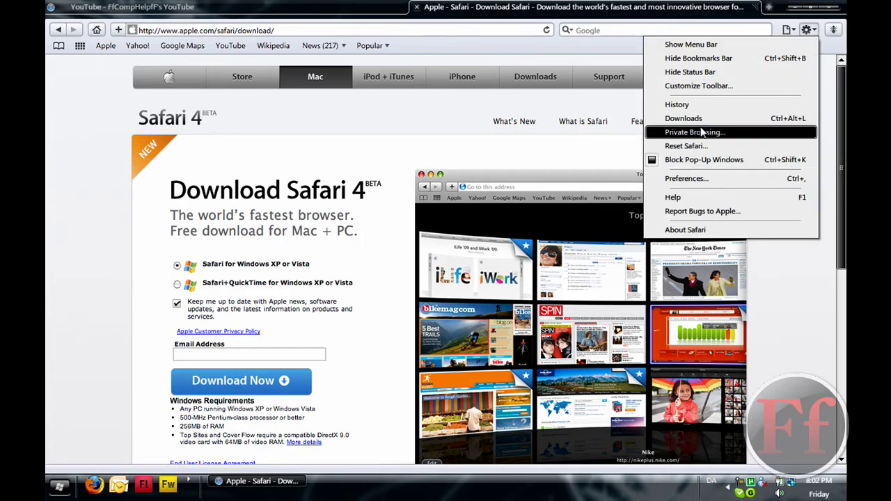
- Show History in Cover Flow, toggle the sidebar to Bookmarks Bar and back, and slide to Apple - Downloads
click(678, 105)
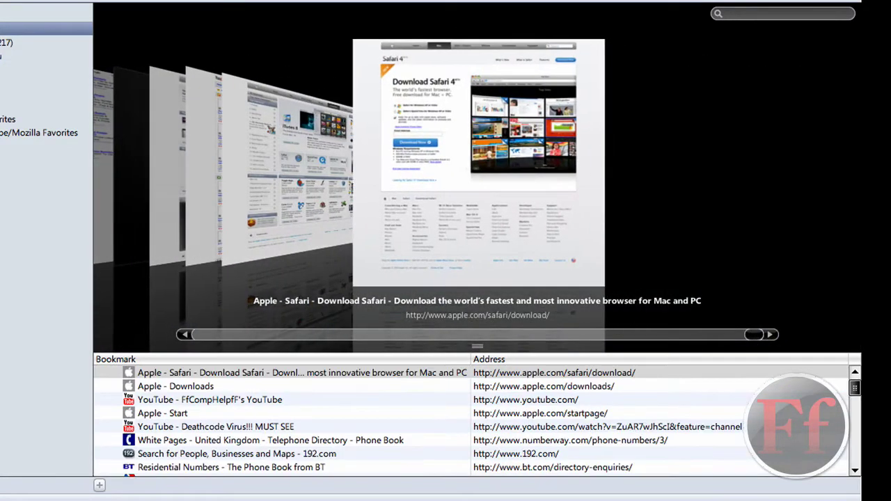
click(28, 56)
click(28, 15)
click(28, 28)
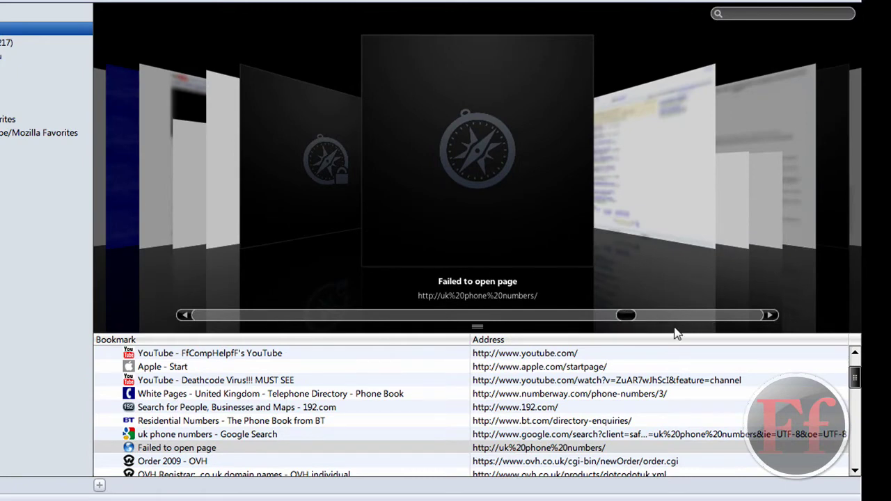
mouse_move(855, 377)
mouse_down()
mouse_move(856, 422)
mouse_move(855, 374)
mouse_up()
drag(629, 317, 752, 321)
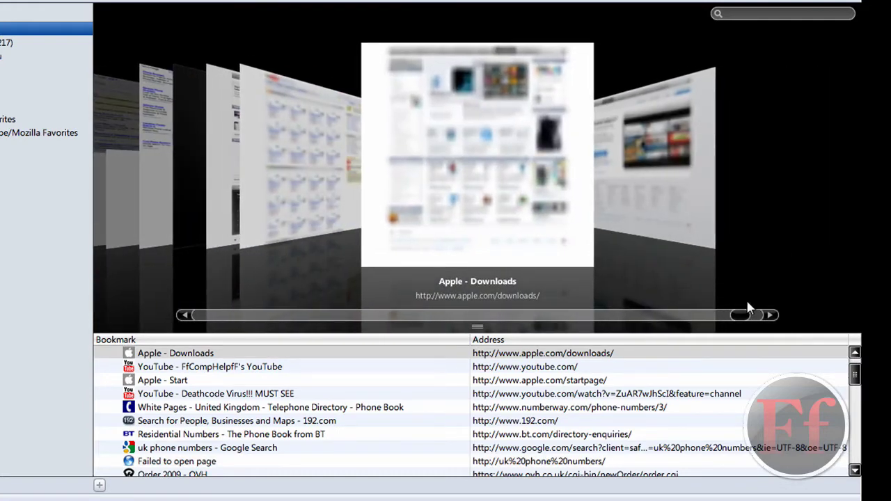
- Begin a history search, restoring the full Safari window each time the window switcher interrupts
click(763, 13)
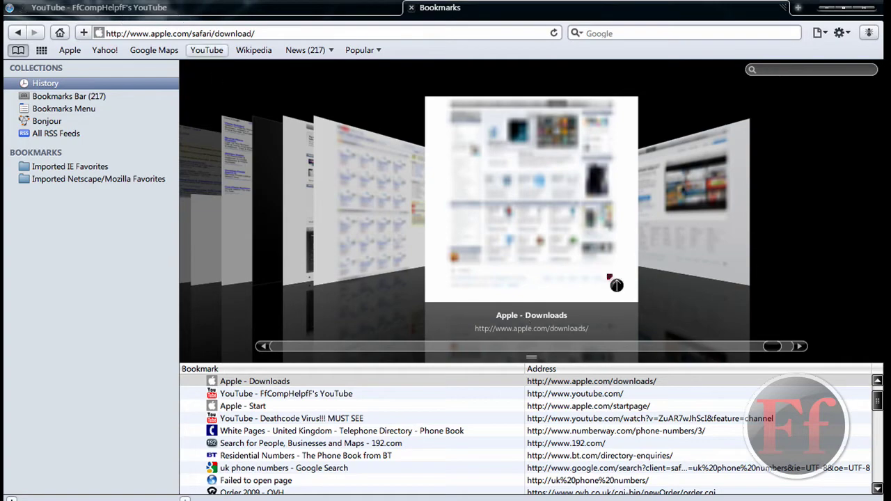
mouse_move(4, 6)
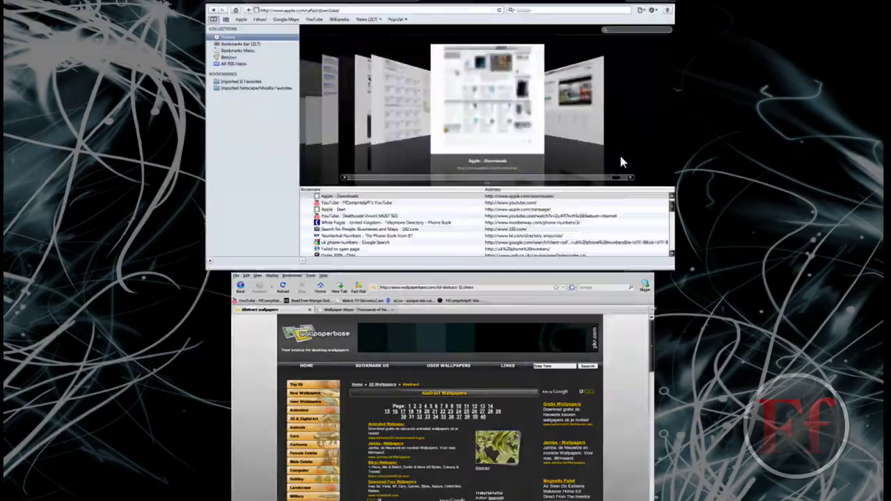
click(621, 163)
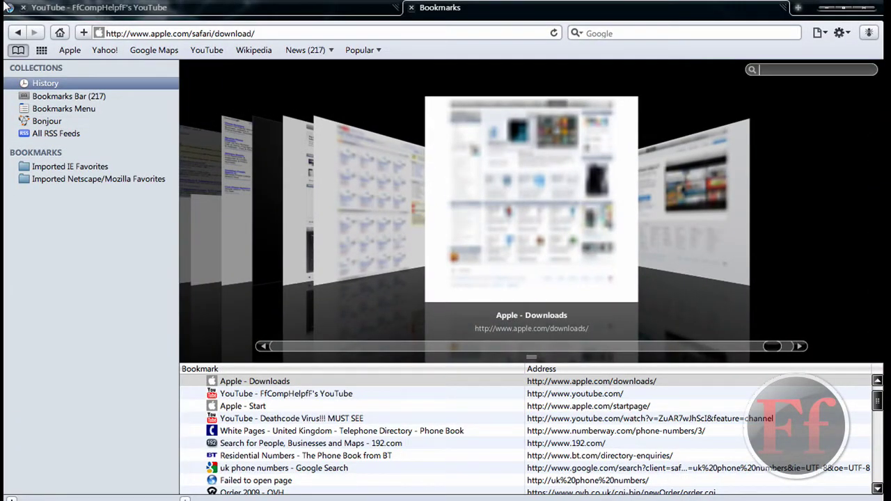
mouse_move(4, 6)
click(587, 238)
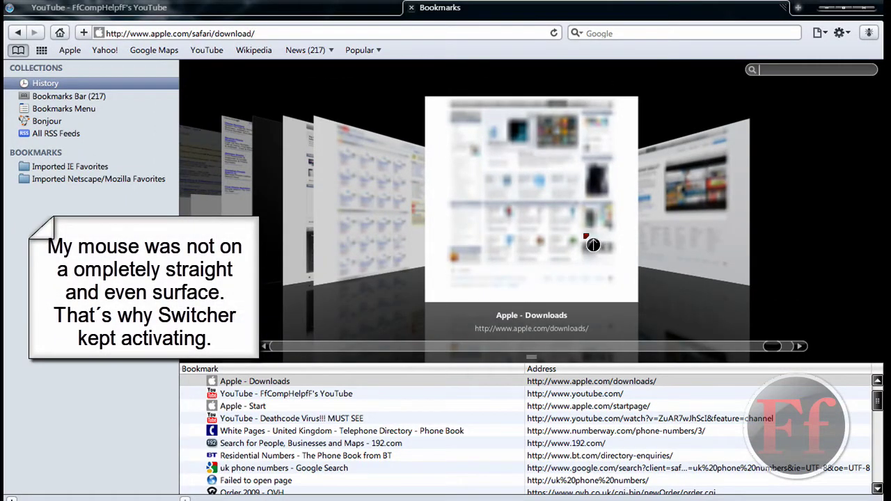
- Finish entering the channel name in the history search and browse its 12 matches in Cover Flow
text(ompH)
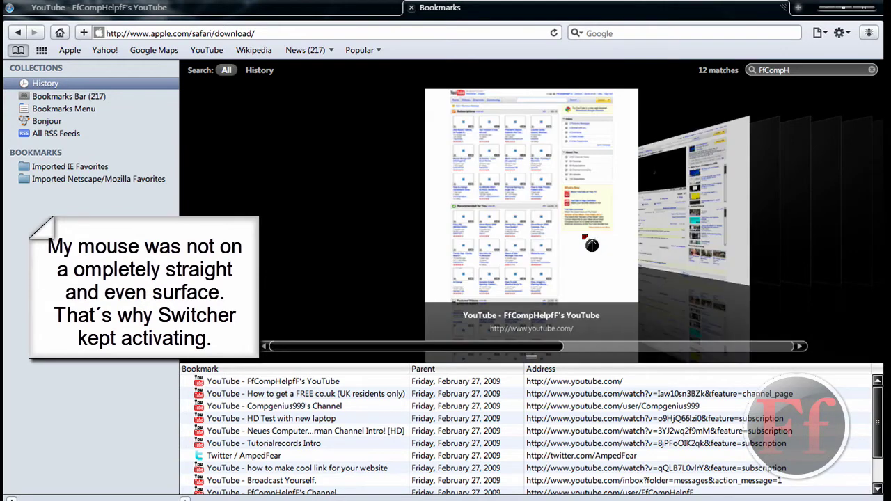
text(elpfF)
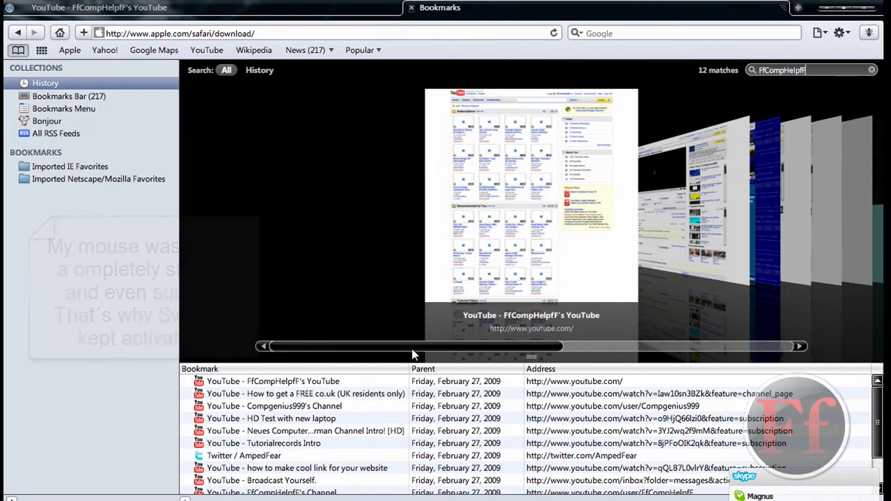
drag(427, 348, 555, 346)
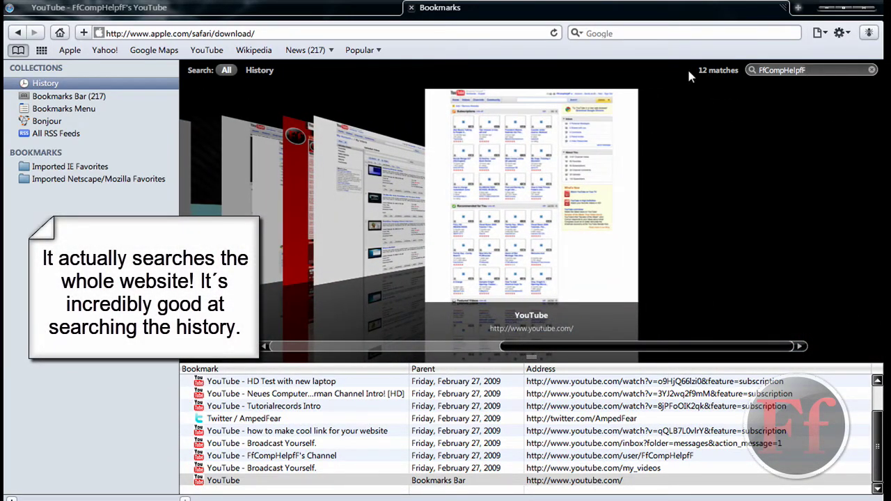
key(ctrl+a)
key(BackSpace)
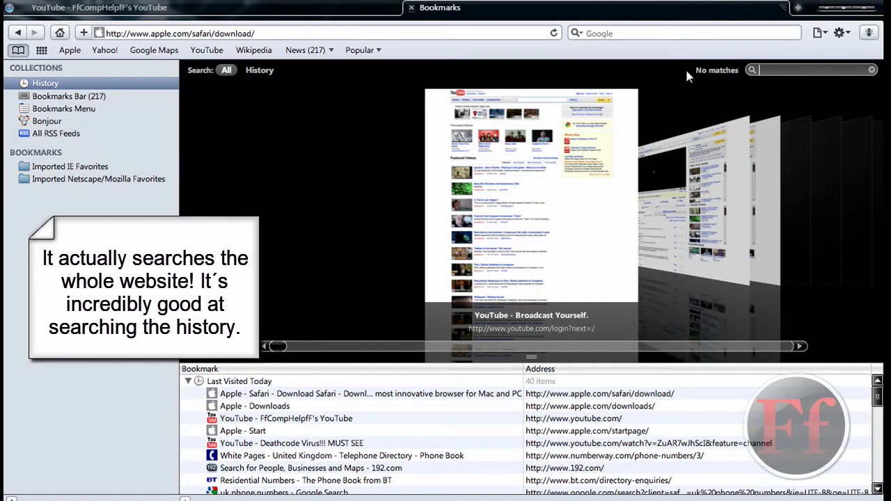
click(257, 72)
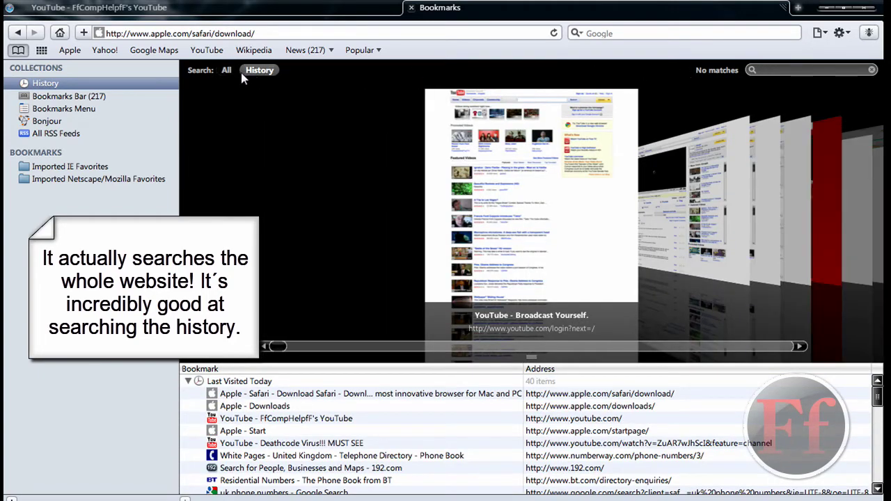
click(227, 70)
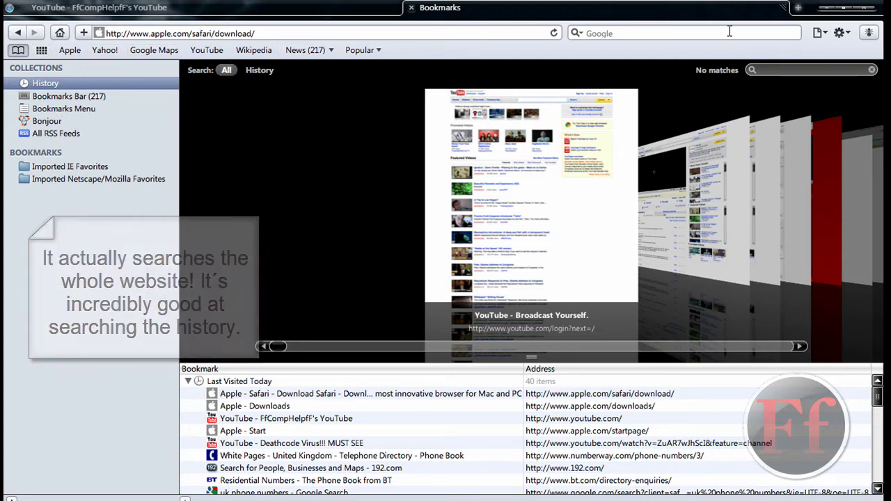
- Close the Bookmarks and history tab to return to the channel's YouTube home page
click(411, 7)
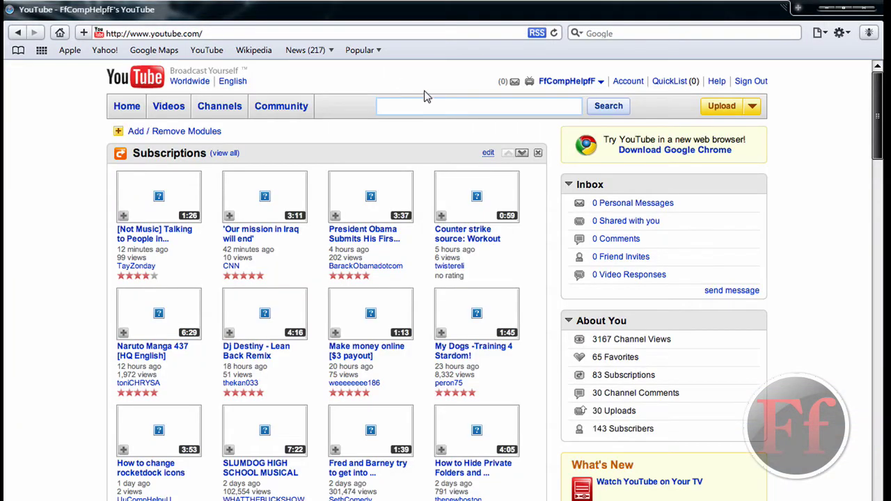